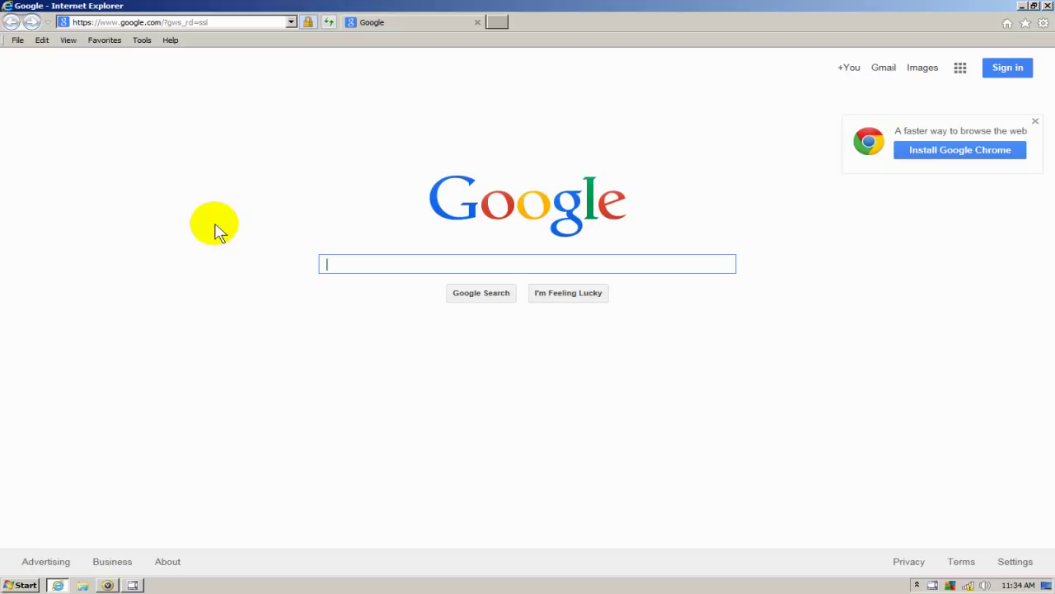
# - Load the router's admin address 192.168.1.1 in the Internet Explorer address bar
pyautogui.click(216, 27)
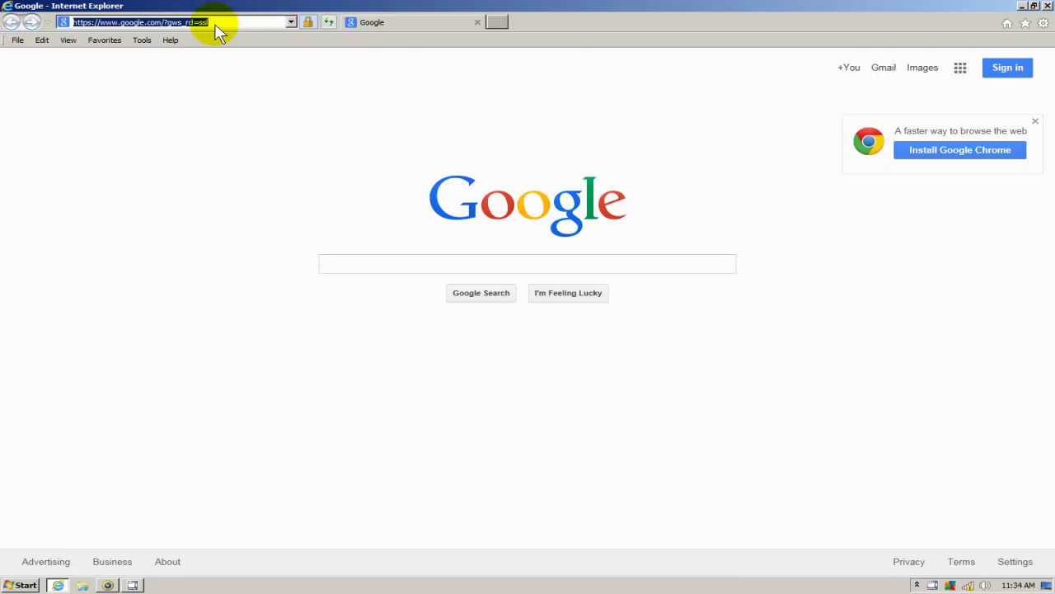
pyautogui.write('t')
pyautogui.write('9')
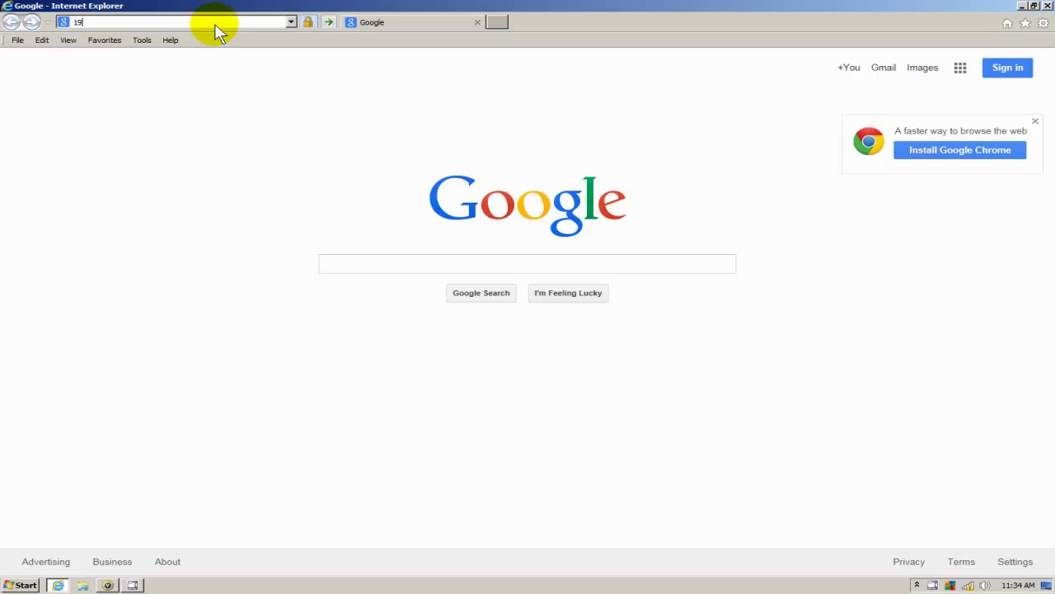
pyautogui.write('2.168.1.1')
pyautogui.press('Return')
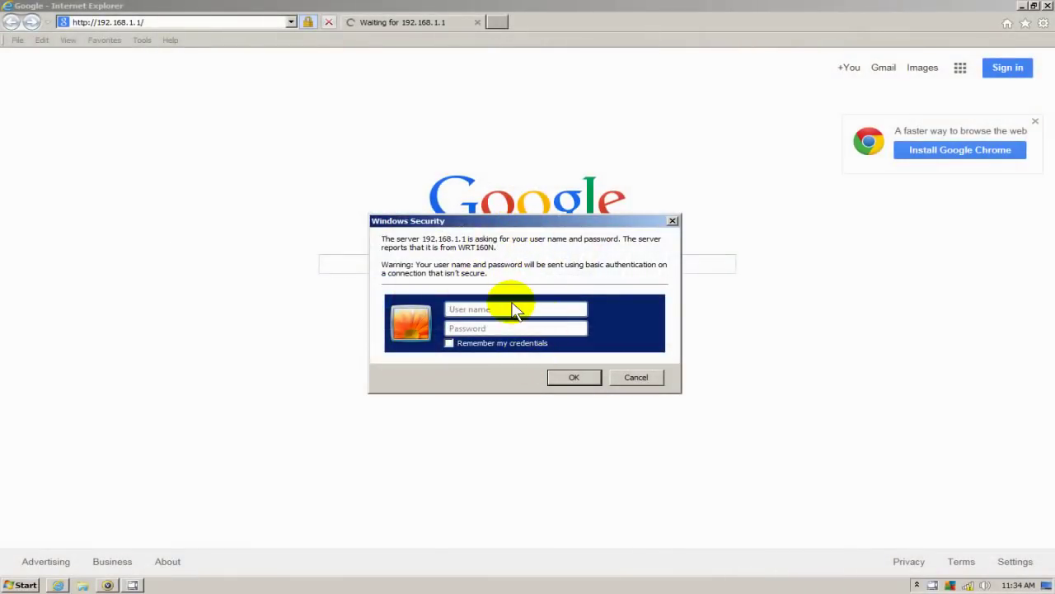
# - Sign in to the router with user name 'admin' and the administrator password
pyautogui.click(508, 313)
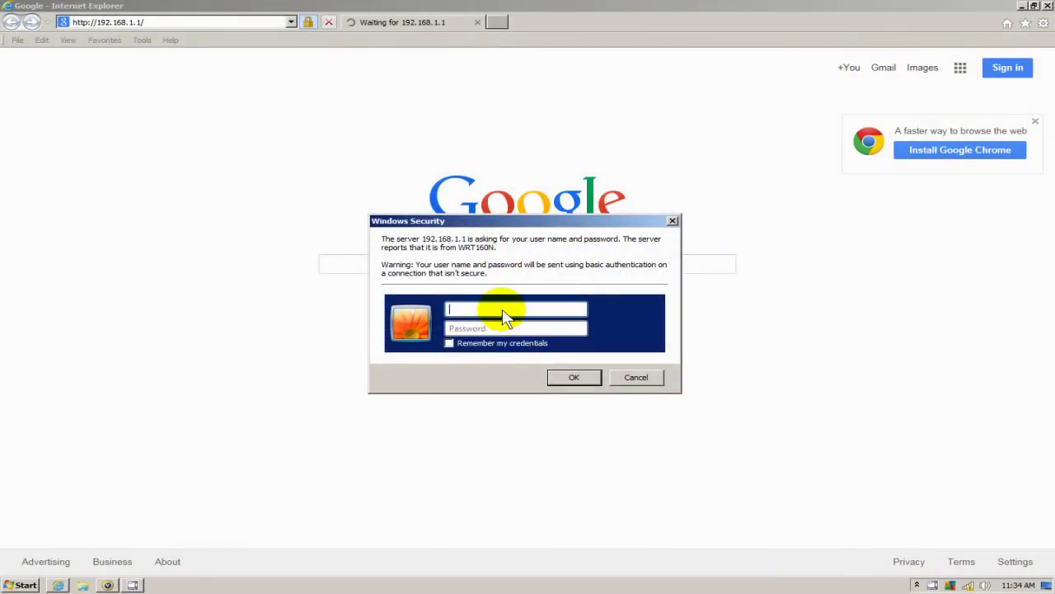
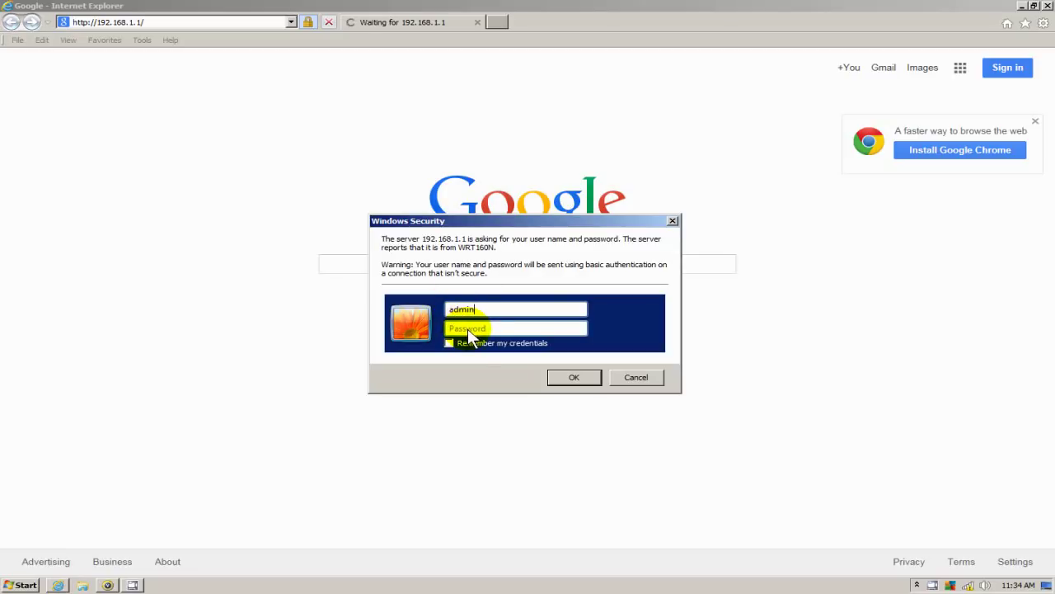
pyautogui.click(467, 328)
pyautogui.click(576, 380)
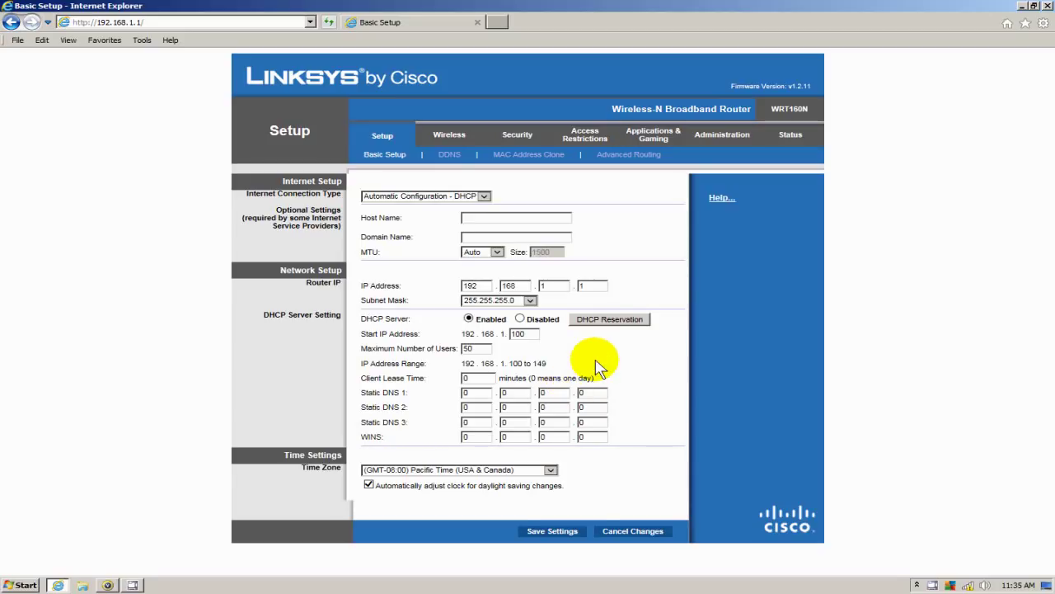
# - Show Basic Wireless Settings with Wireless Configuration set to Manual
pyautogui.click(450, 137)
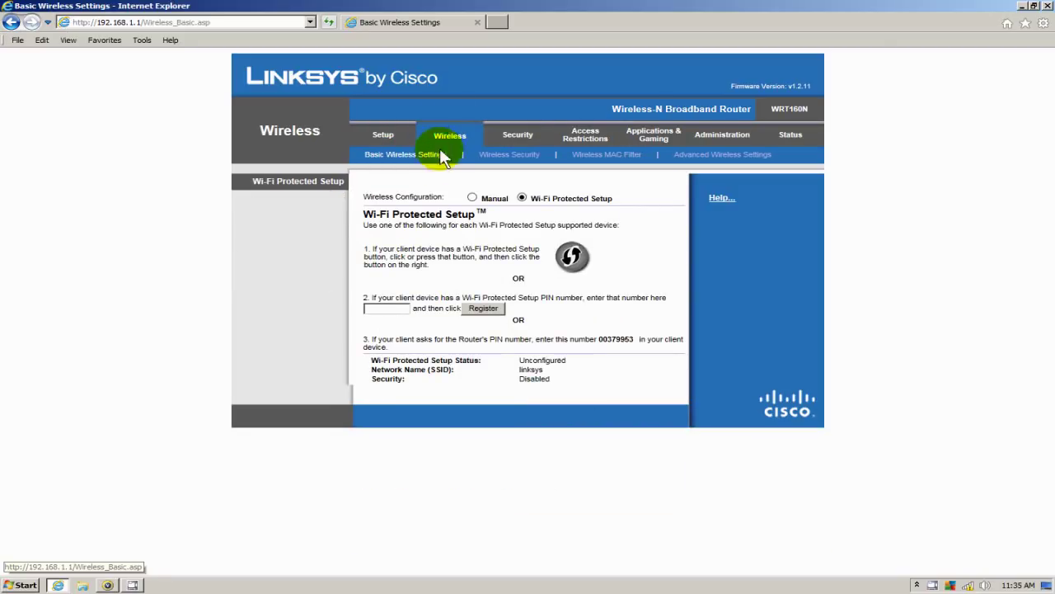
pyautogui.click(472, 197)
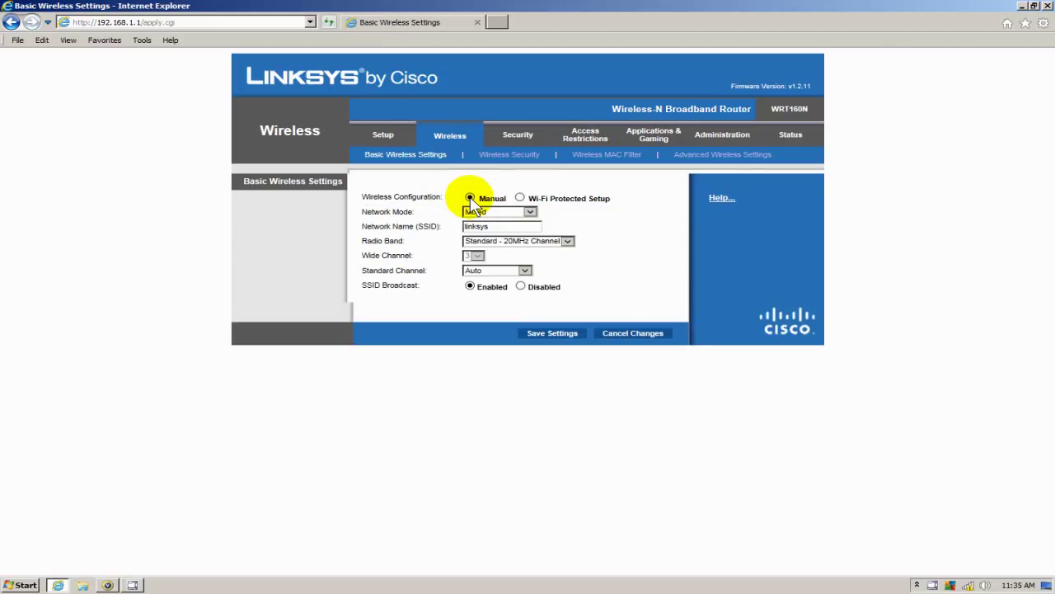
# - Set the Wireless Security mode to WPA2 Personal and enter the new passphrase
pyautogui.click(498, 162)
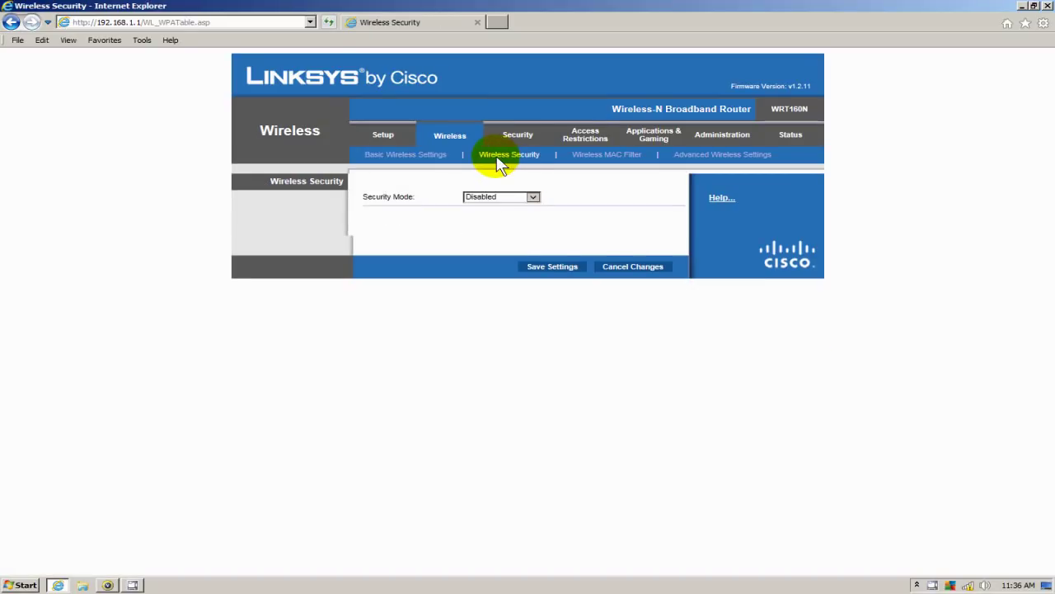
pyautogui.click(533, 198)
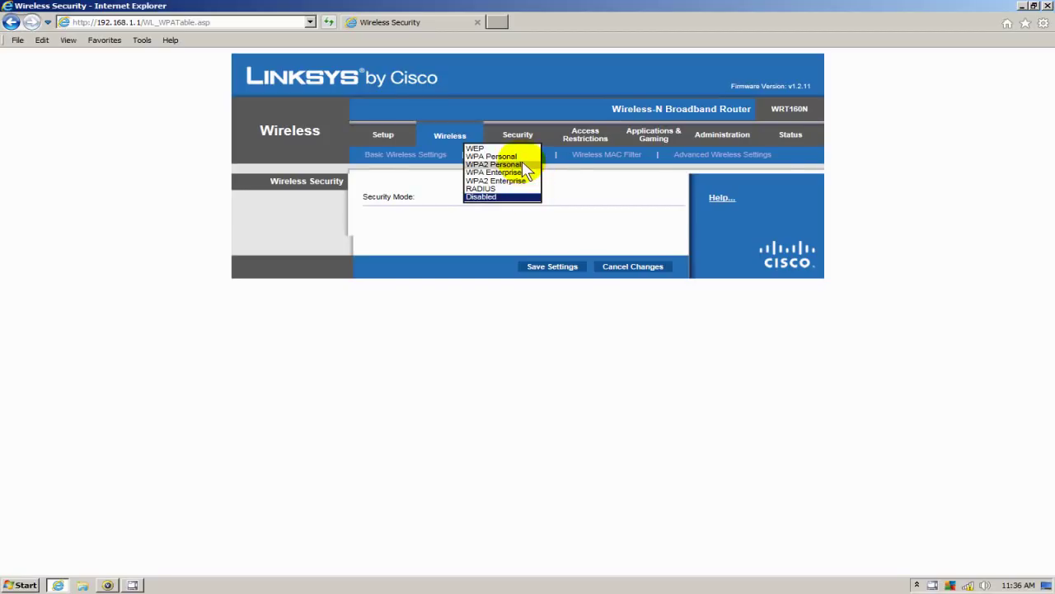
pyautogui.click(524, 164)
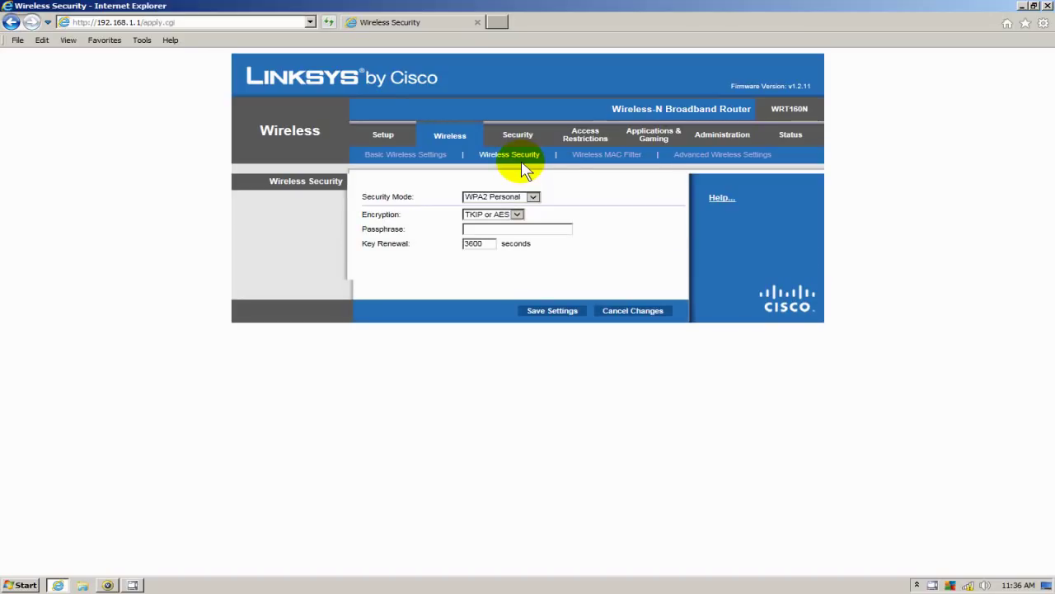
pyautogui.click(478, 244)
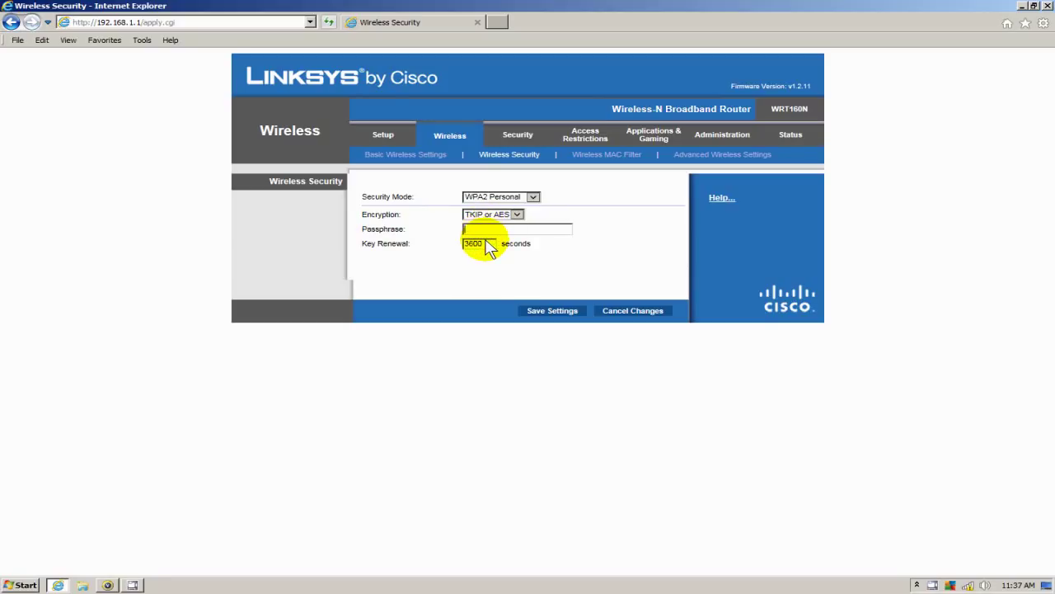
# - Save and apply the WPA2 Personal security settings, then return to the Wireless tab
pyautogui.click(554, 313)
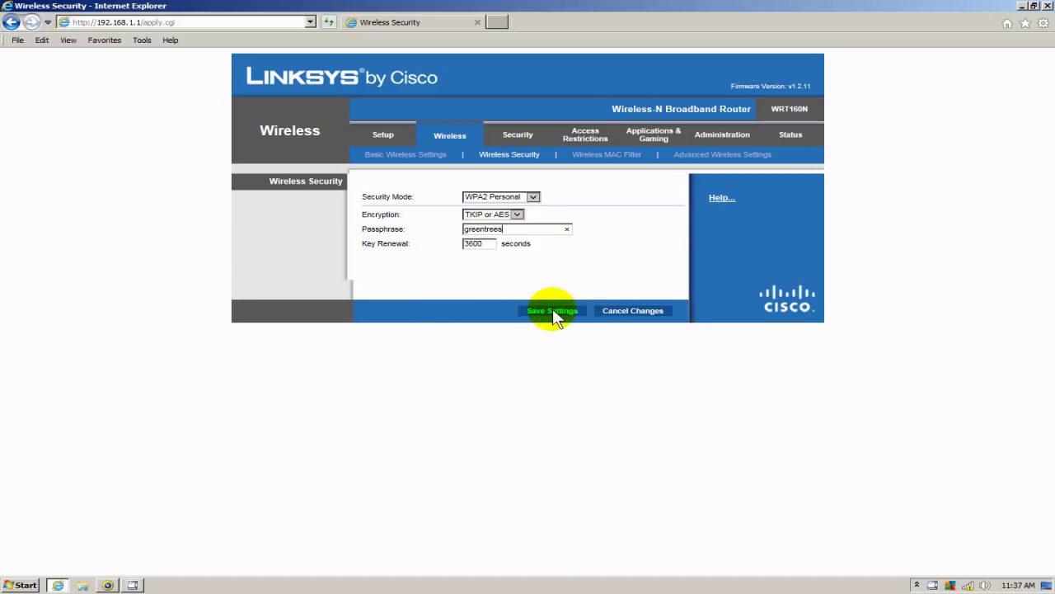
pyautogui.click(552, 310)
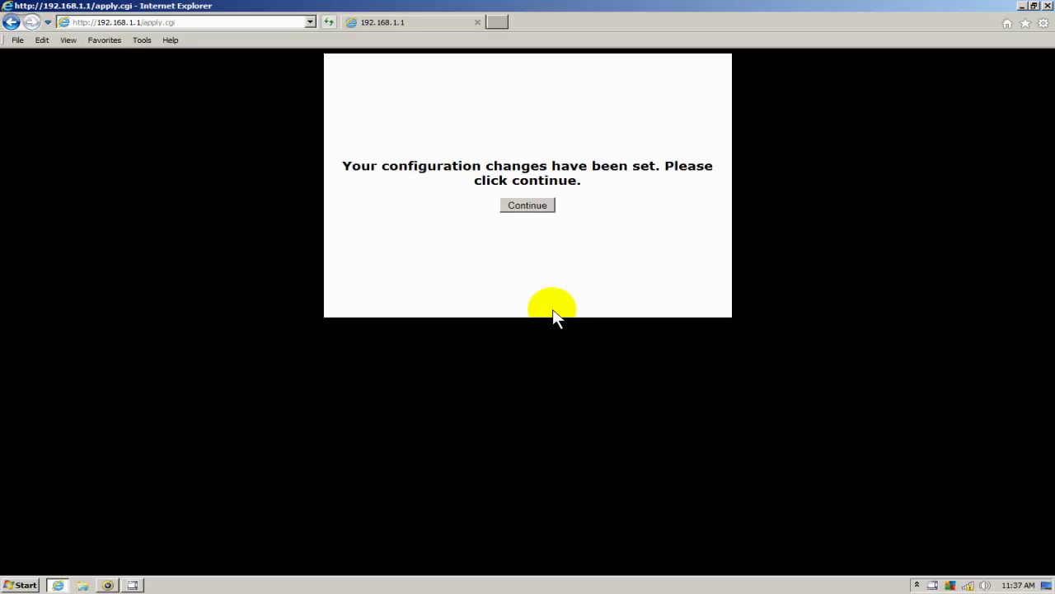
pyautogui.click(531, 206)
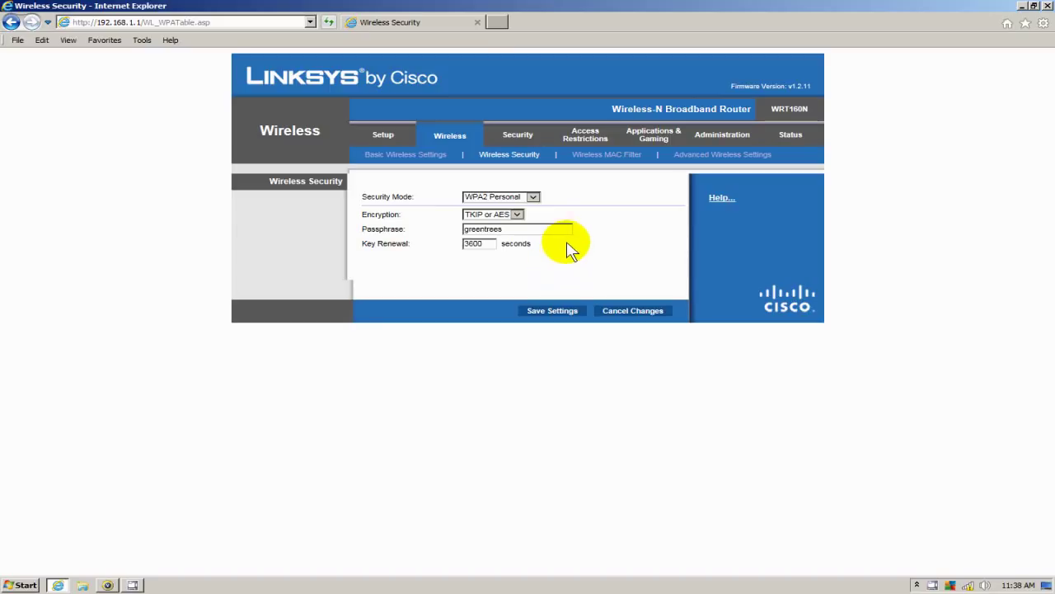
# - Replace the SSID 'linksys' with the new network name and save the settings
pyautogui.click(443, 142)
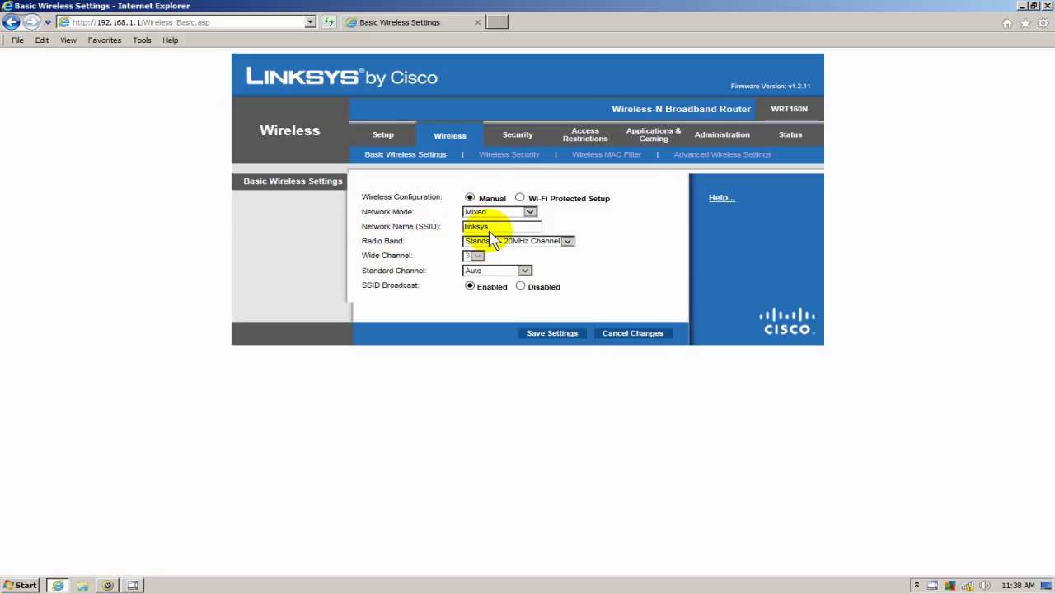
pyautogui.moveTo(488, 227); pyautogui.dragTo(443, 228)
pyautogui.write('Nicks Router')
pyautogui.click(544, 333)
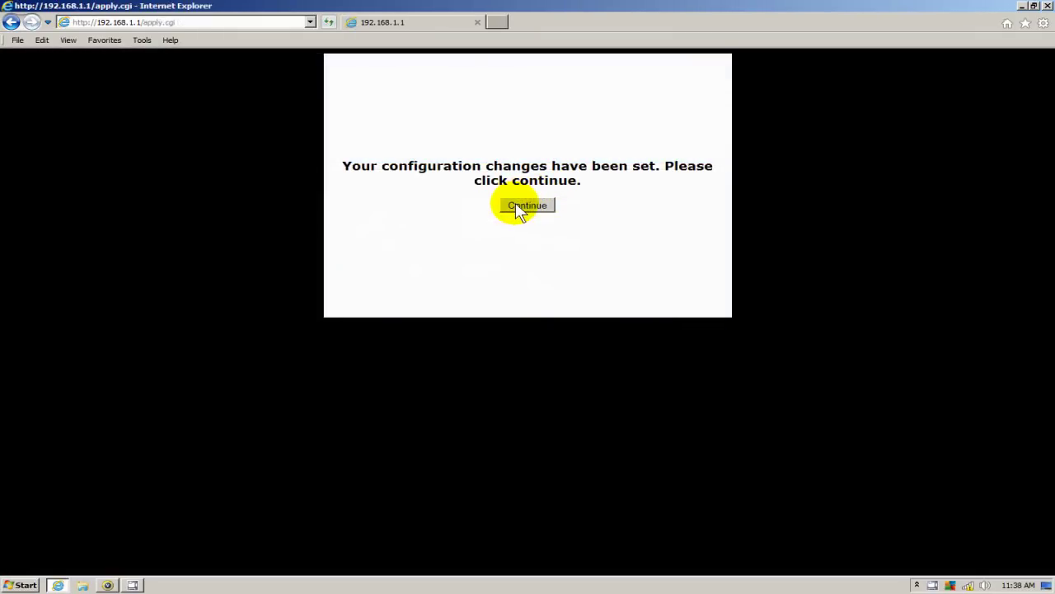
pyautogui.click(516, 206)
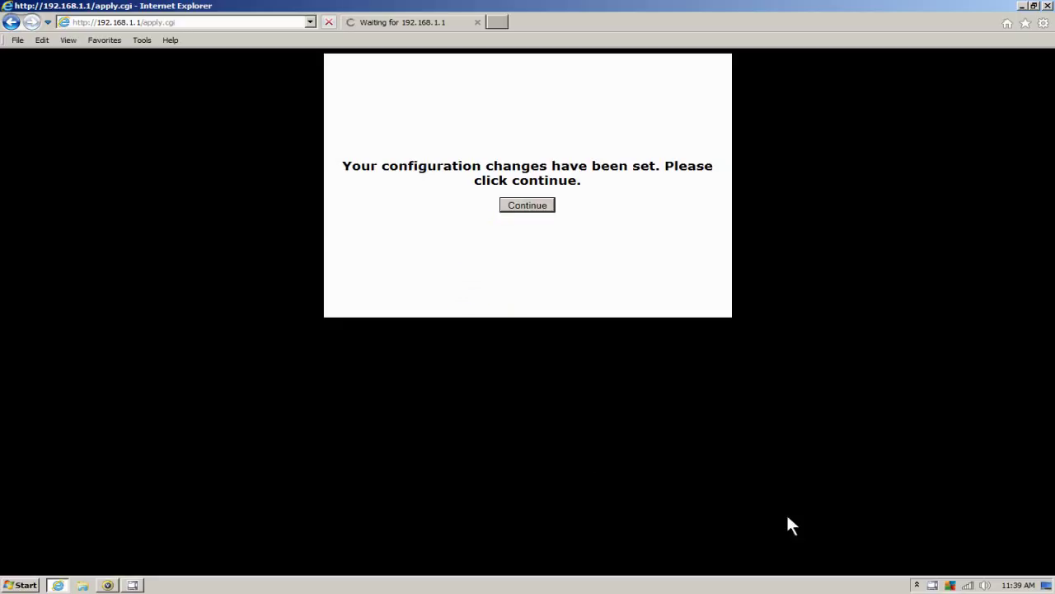
# - Join the renamed wireless network from the tray, entering the new passphrase as the security key
pyautogui.click(973, 585)
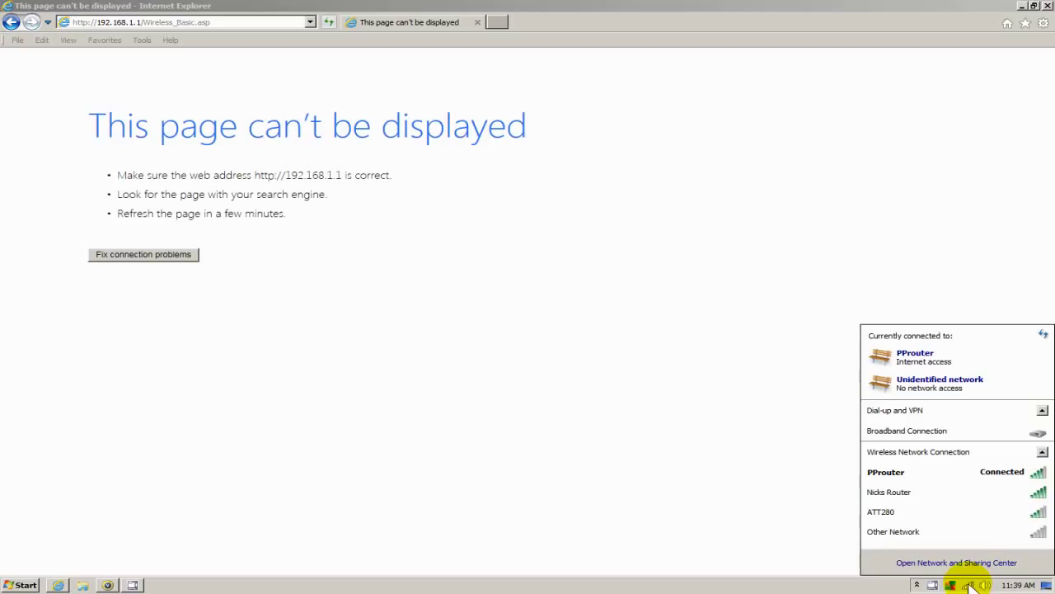
pyautogui.click(957, 493)
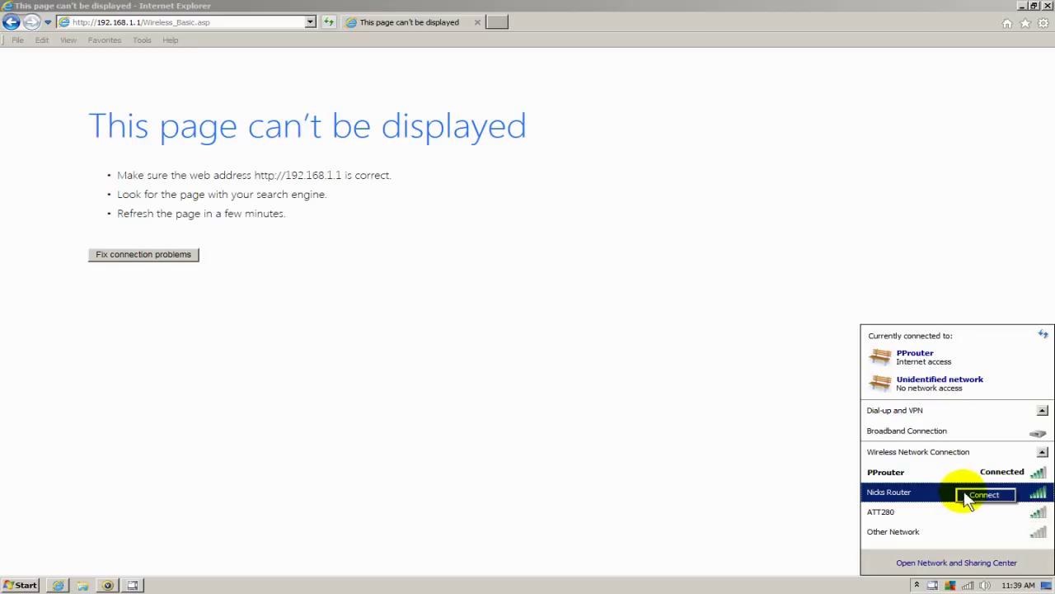
pyautogui.click(965, 490)
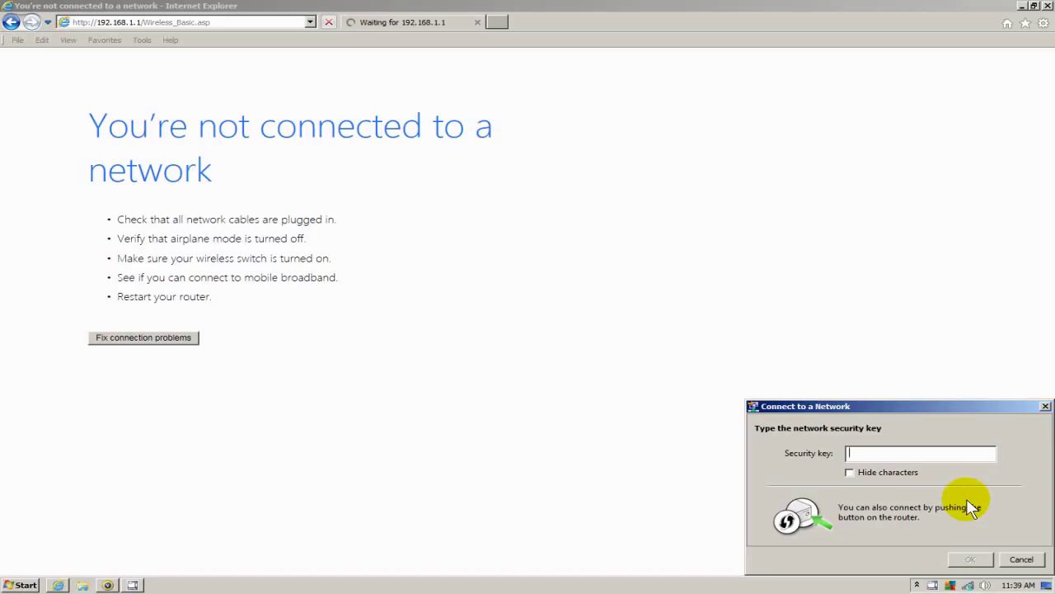
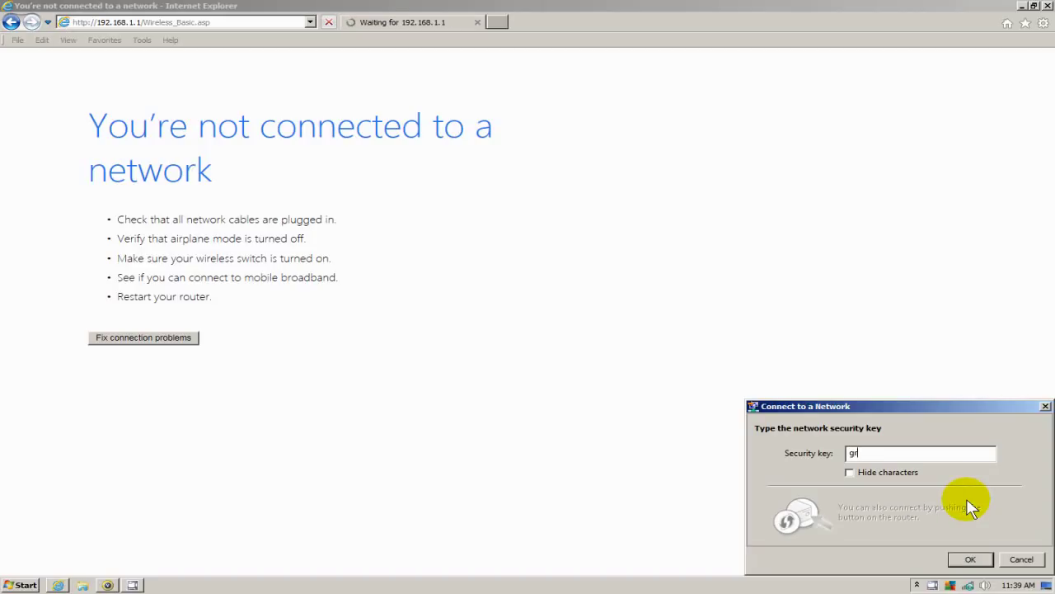
pyautogui.click(971, 560)
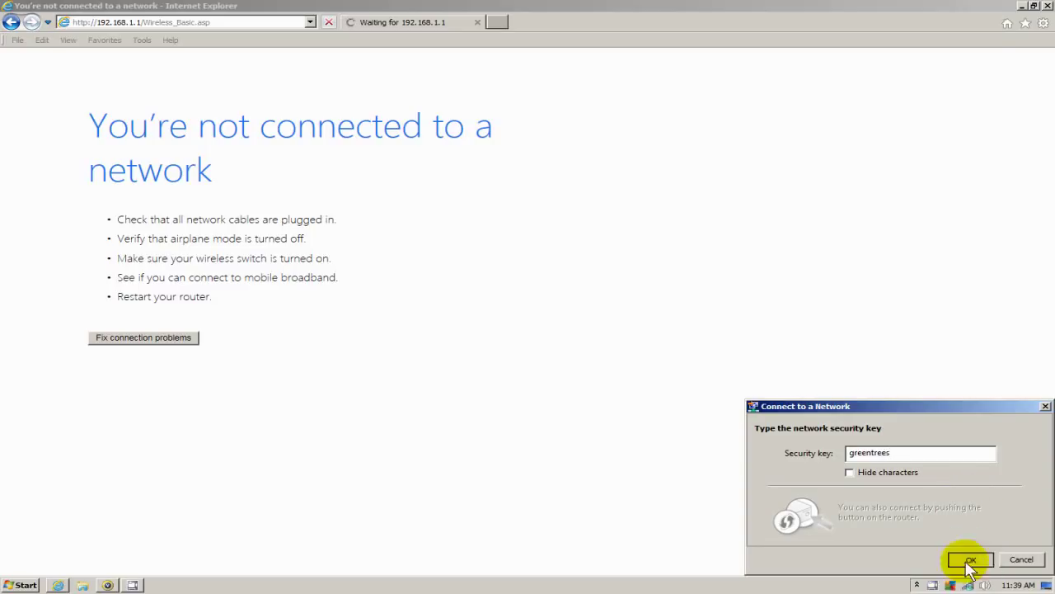